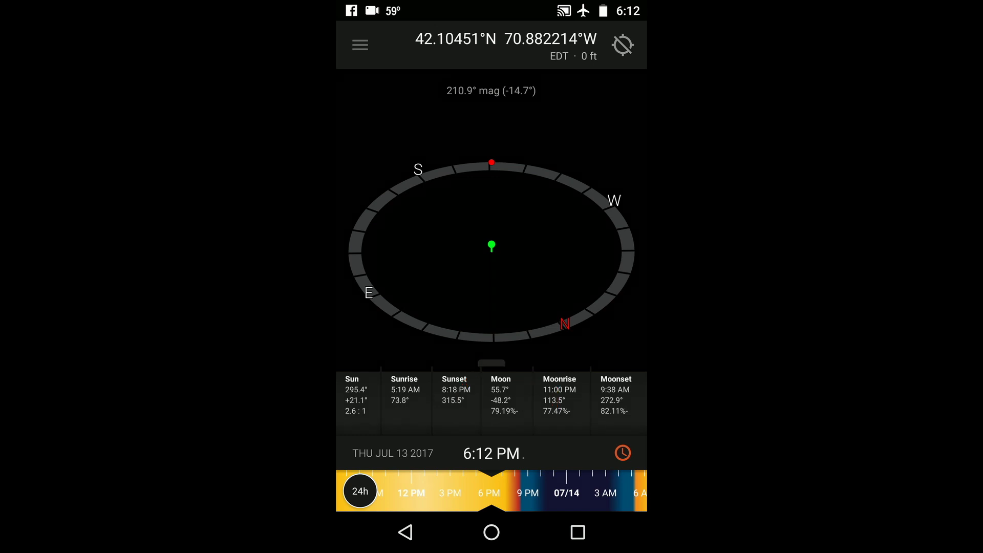
# - Page the info panel to Milky Way Center and back, then enable the Sun card's path on the compass
pyautogui.moveTo(563, 419); pyautogui.dragTo(386, 420)
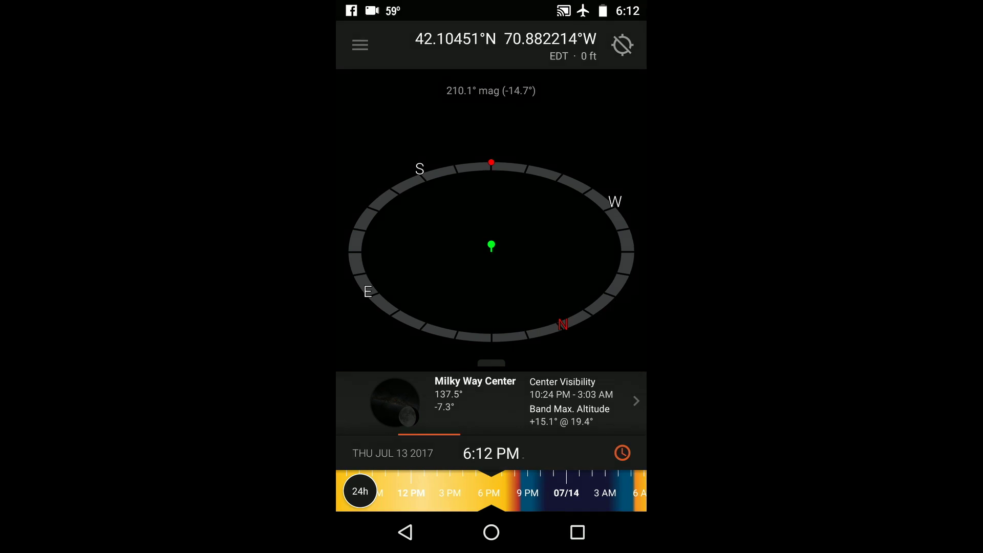
pyautogui.moveTo(409, 399); pyautogui.dragTo(589, 399)
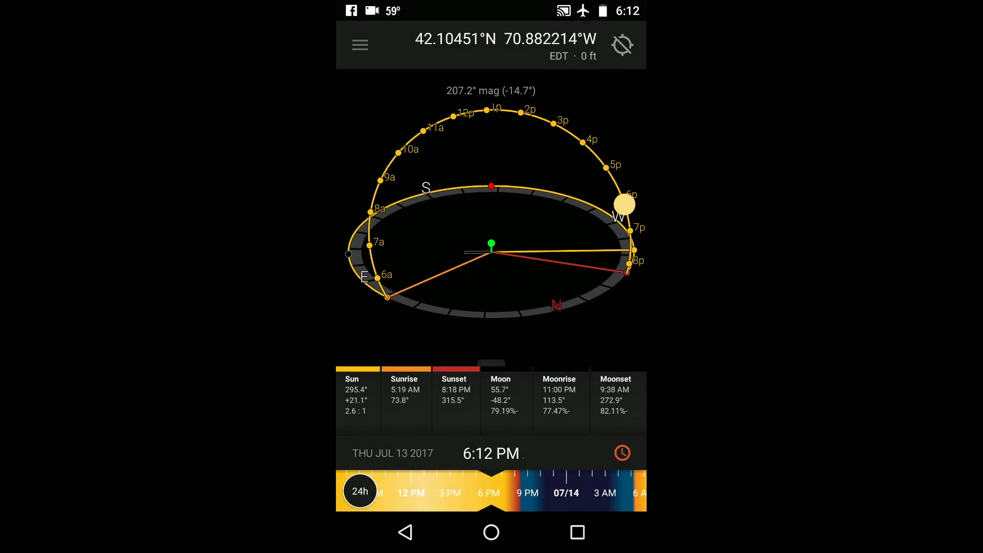
pyautogui.click(506, 398)
# - Page the panel to Milky Way Center and back, then hide the moonrise and sunrise direction lines
pyautogui.moveTo(563, 399); pyautogui.dragTo(410, 399)
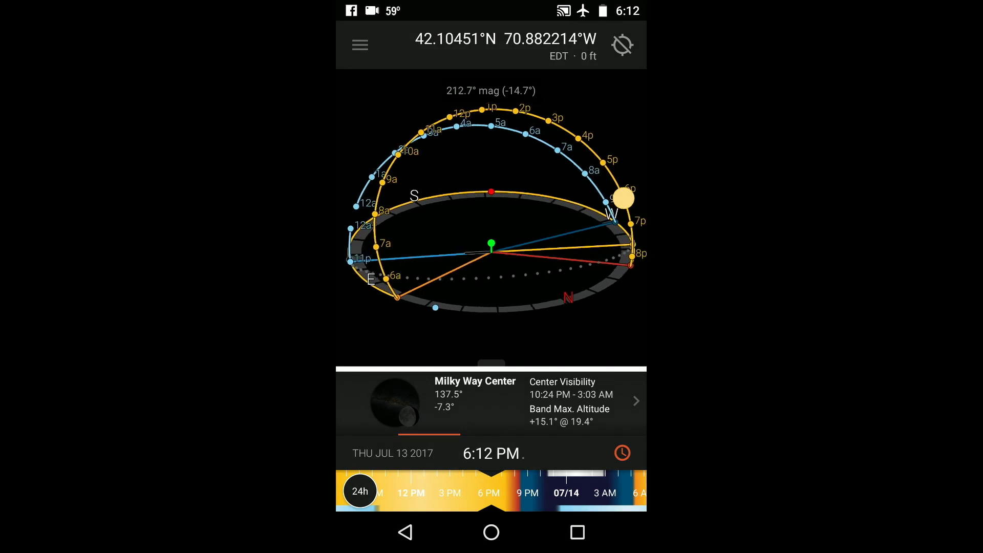
pyautogui.moveTo(446, 394); pyautogui.dragTo(573, 397)
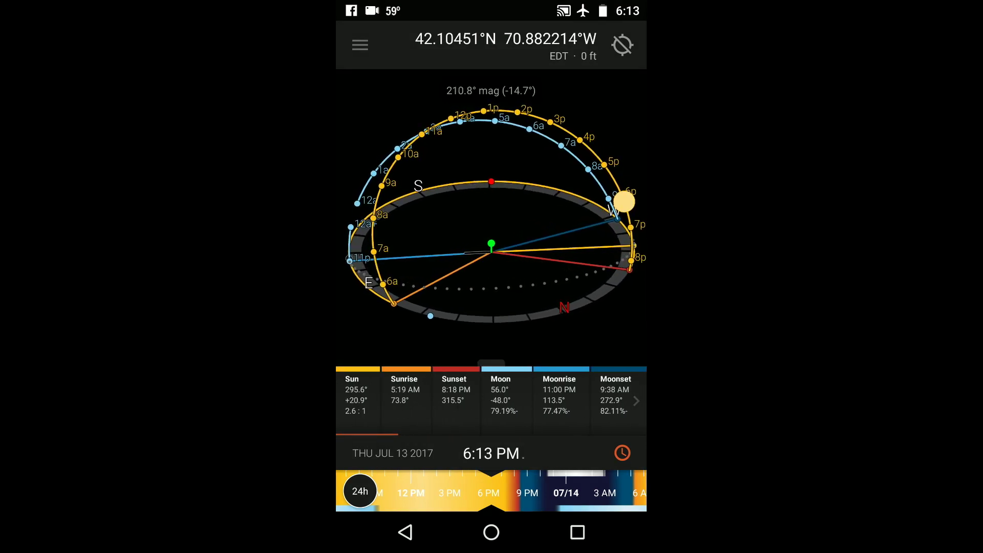
pyautogui.click(571, 394)
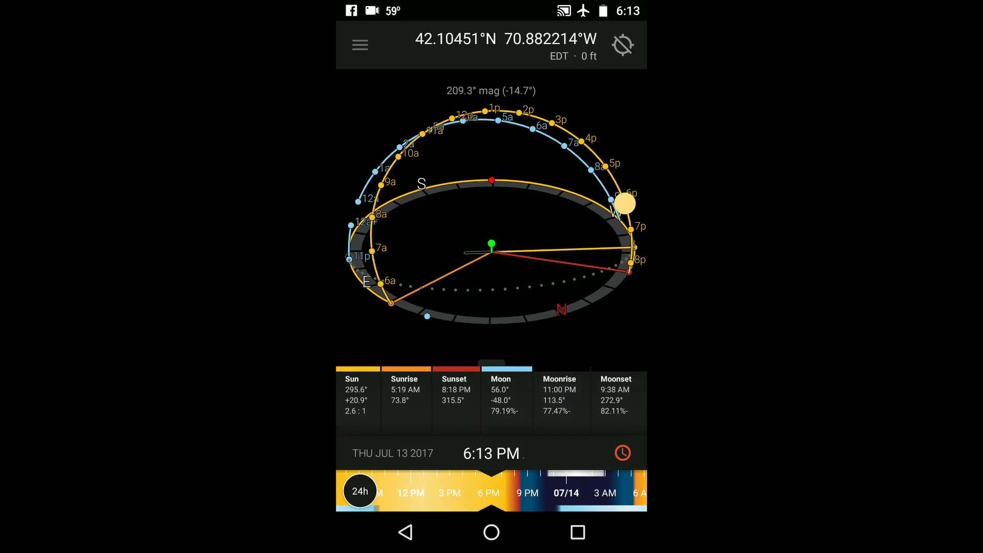
pyautogui.click(409, 395)
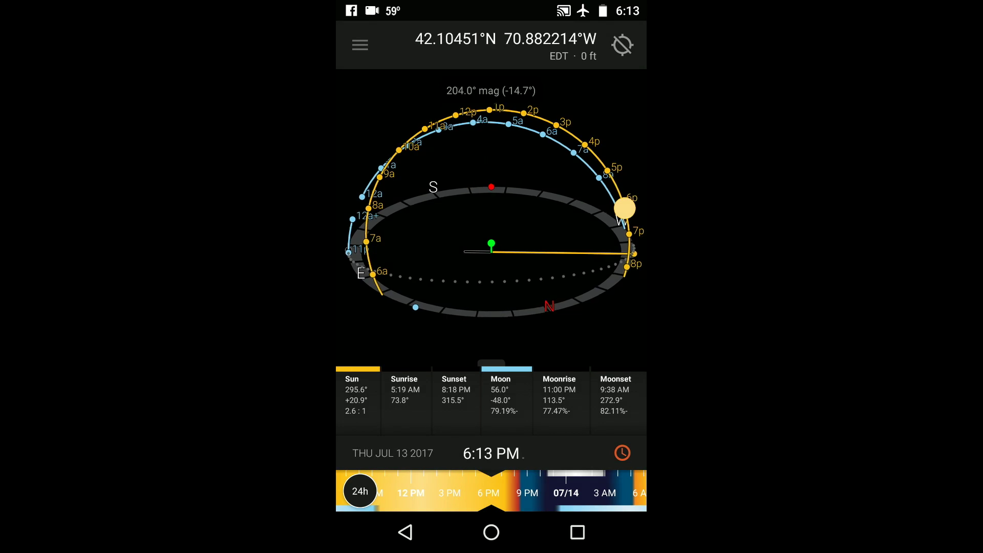
# - Page past Milky Way Center, Moon Phases and Photo Opportunities to the Info Panel Setup card
pyautogui.moveTo(589, 402); pyautogui.dragTo(384, 402)
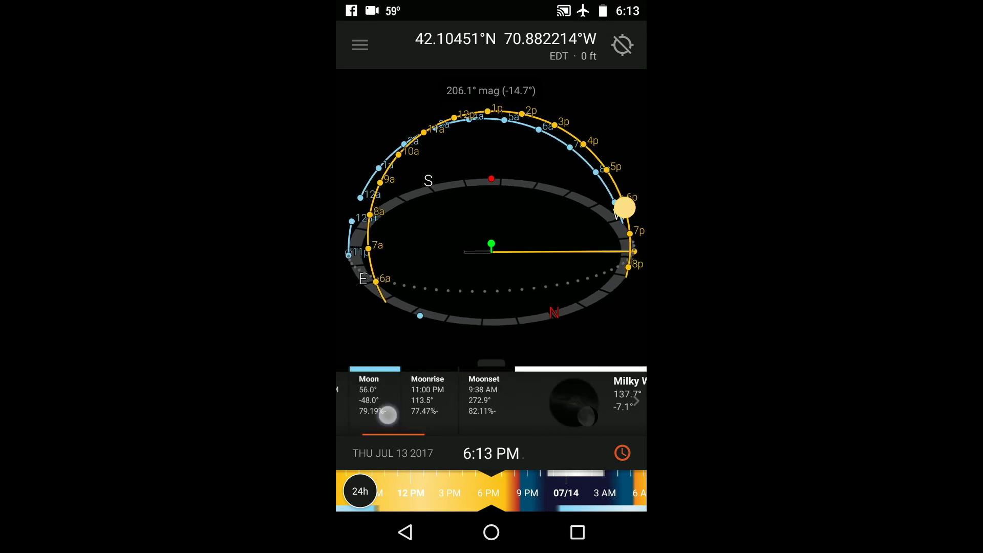
pyautogui.moveTo(589, 402); pyautogui.dragTo(384, 402)
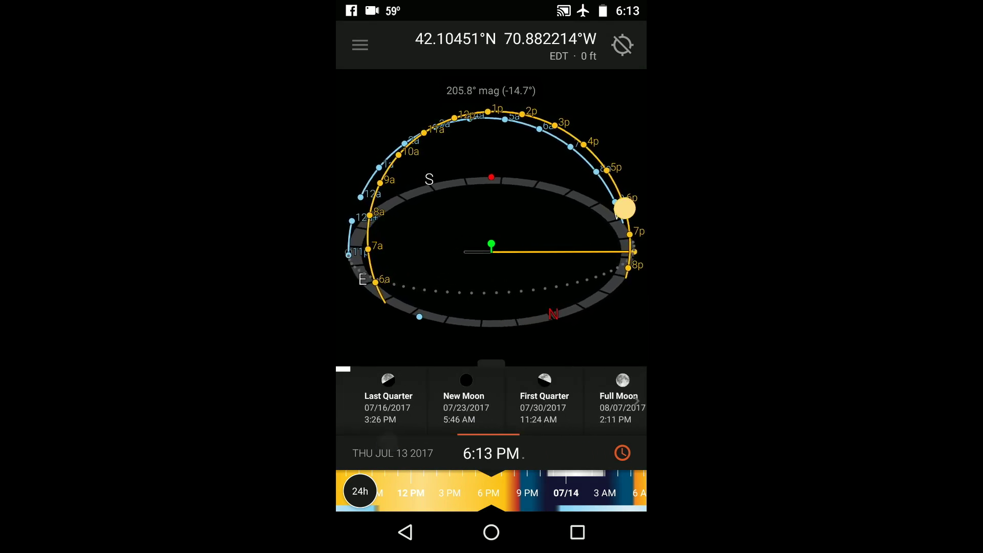
pyautogui.moveTo(588, 402); pyautogui.dragTo(384, 402)
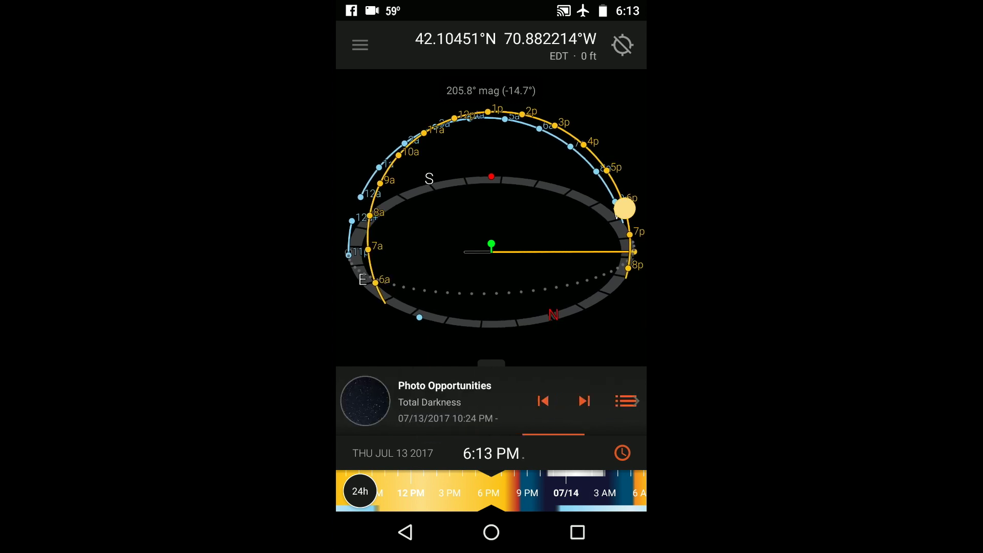
pyautogui.click(571, 396)
pyautogui.moveTo(571, 396); pyautogui.dragTo(384, 399)
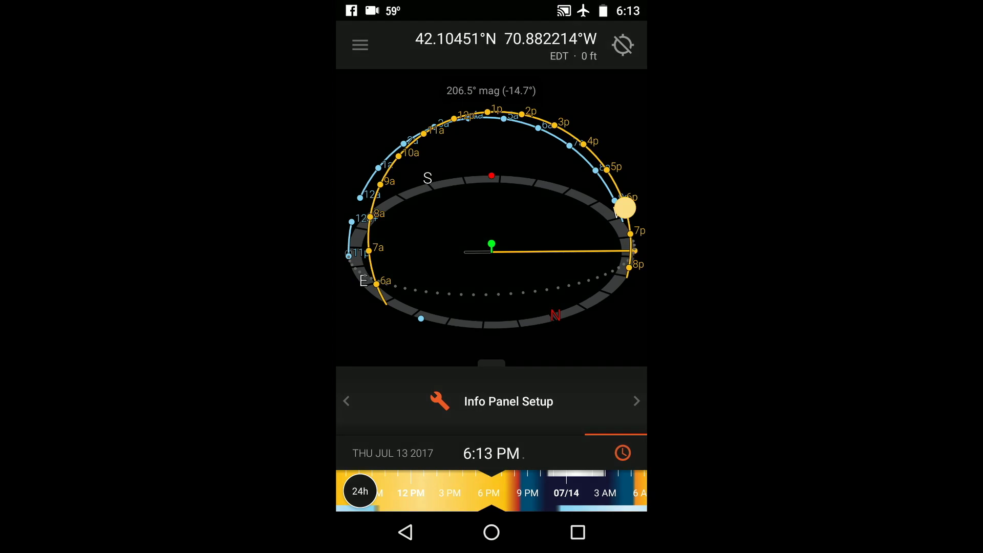
# - Check Golden Hour & Blue Hour in Info Panel Setup and return to the compass
pyautogui.click(519, 396)
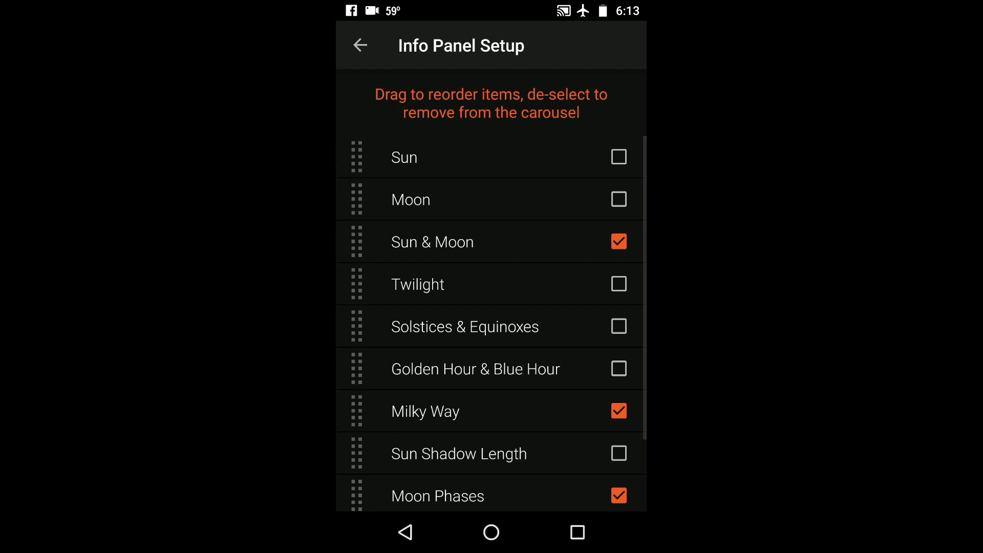
pyautogui.moveTo(481, 383); pyautogui.dragTo(487, 246)
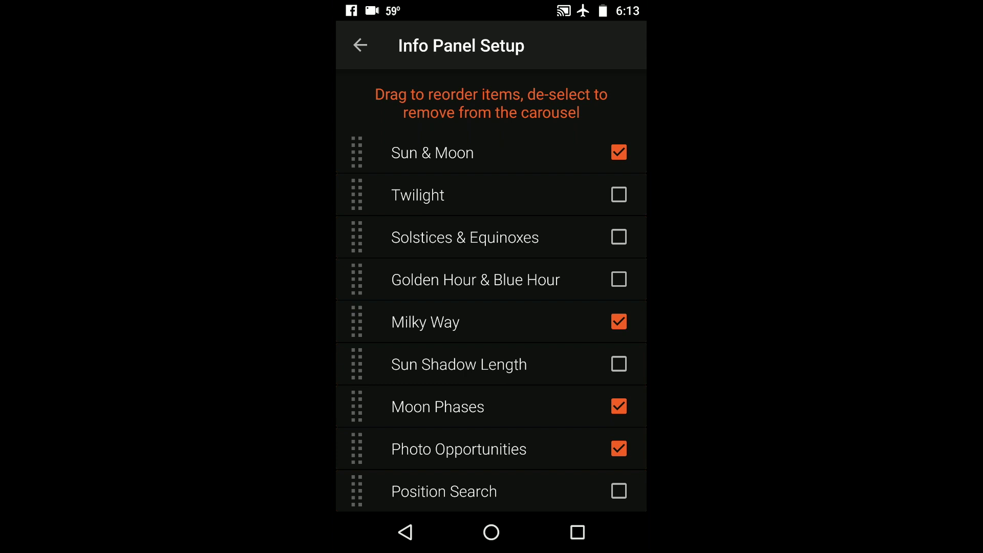
pyautogui.click(619, 279)
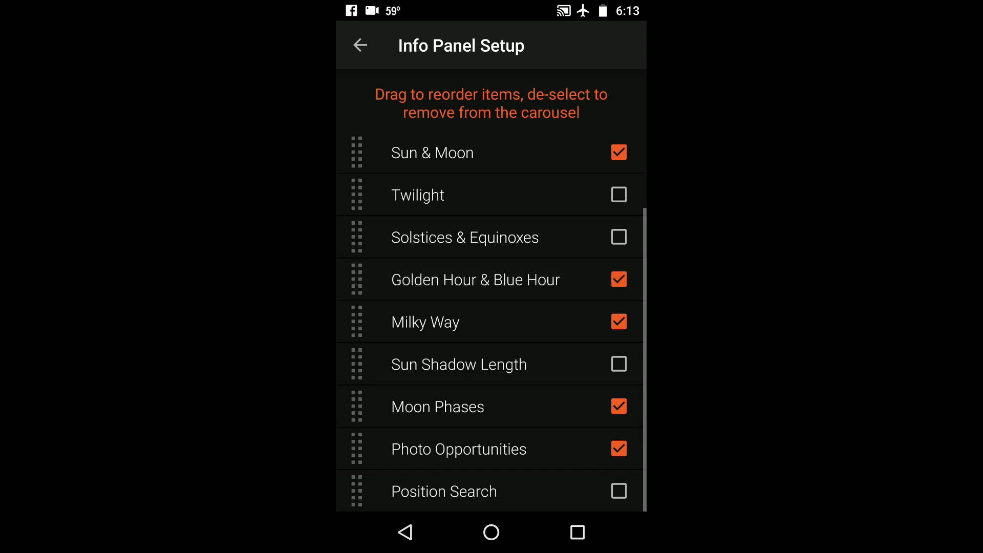
pyautogui.click(405, 533)
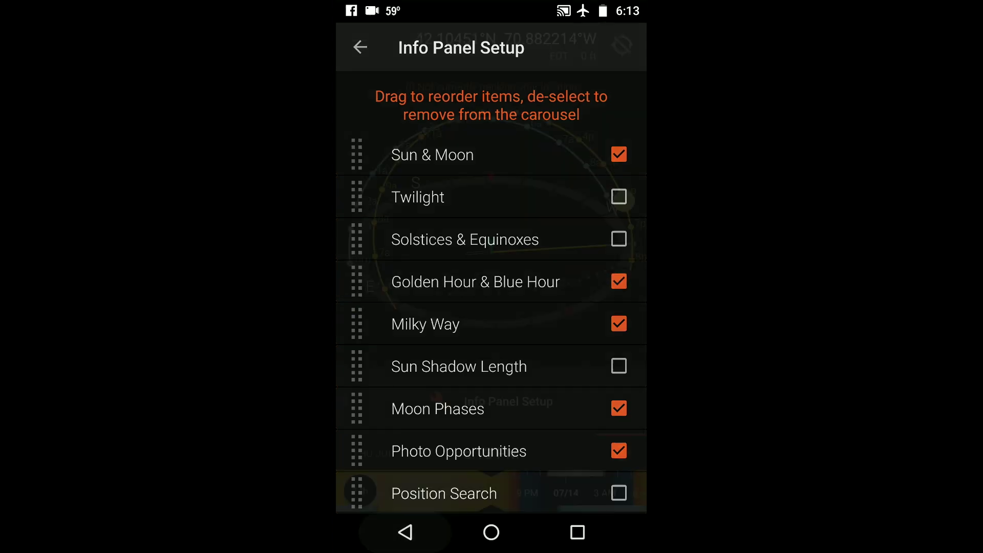
# - Page back to the Golden Hour / Blue Hour card showing golden hour 7:14–8:18 PM
pyautogui.moveTo(477, 418); pyautogui.dragTo(589, 418)
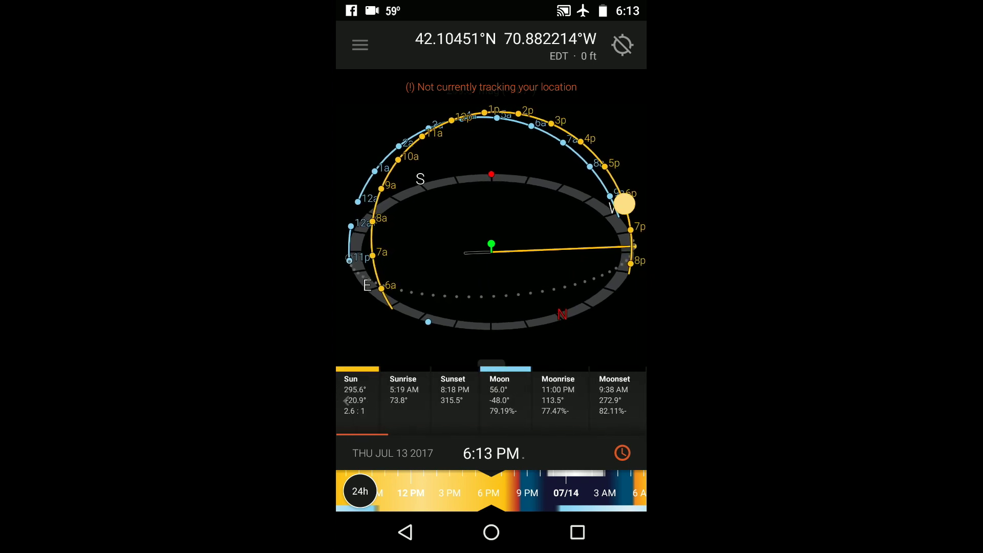
pyautogui.moveTo(461, 404); pyautogui.dragTo(589, 404)
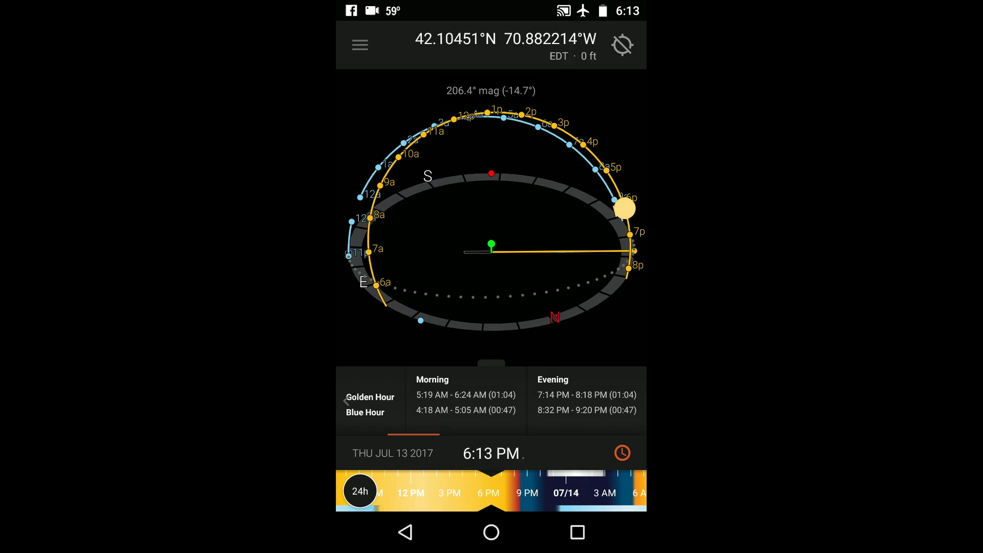
pyautogui.click(360, 45)
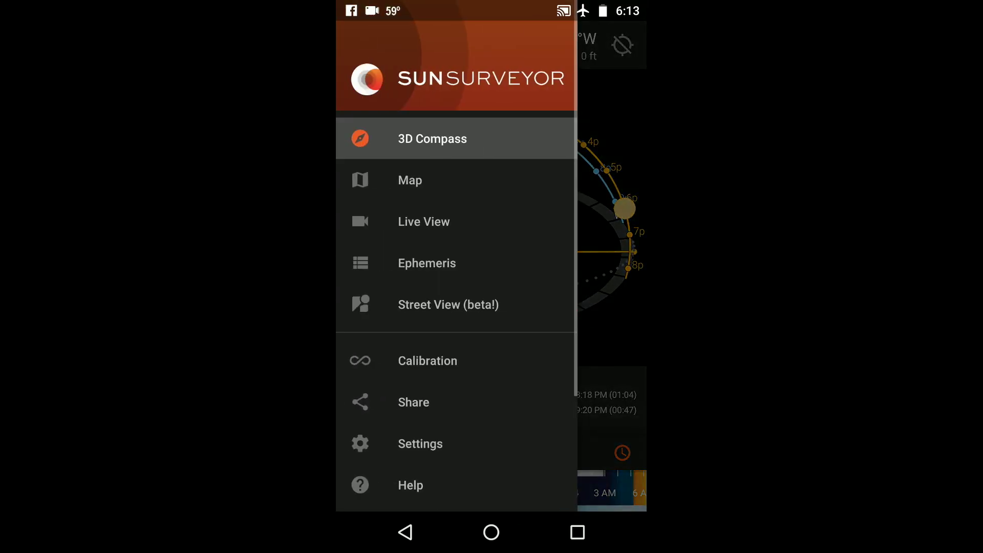
# - Switch to Map view, show Sun/Moon data and set the time to 9:14 PM
pyautogui.click(359, 199)
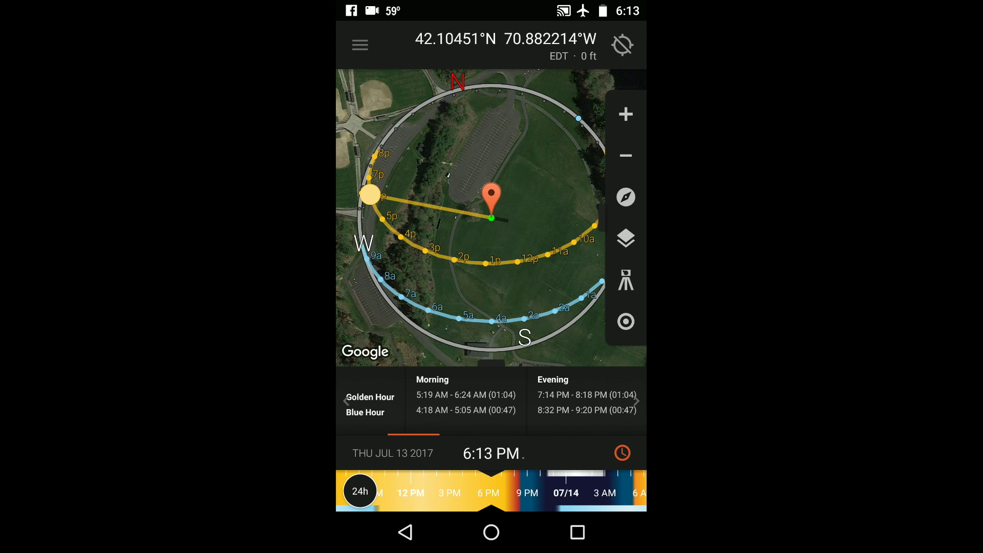
pyautogui.moveTo(389, 399); pyautogui.dragTo(512, 399)
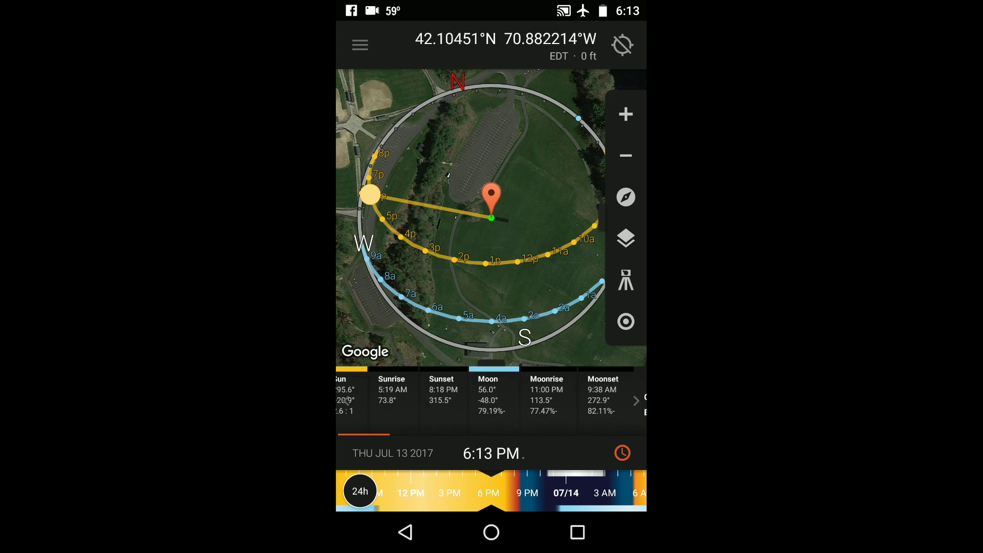
pyautogui.moveTo(475, 493)
pyautogui.mouseDown()
pyautogui.moveTo(499, 499)
pyautogui.moveTo(391, 507)
pyautogui.mouseUp()
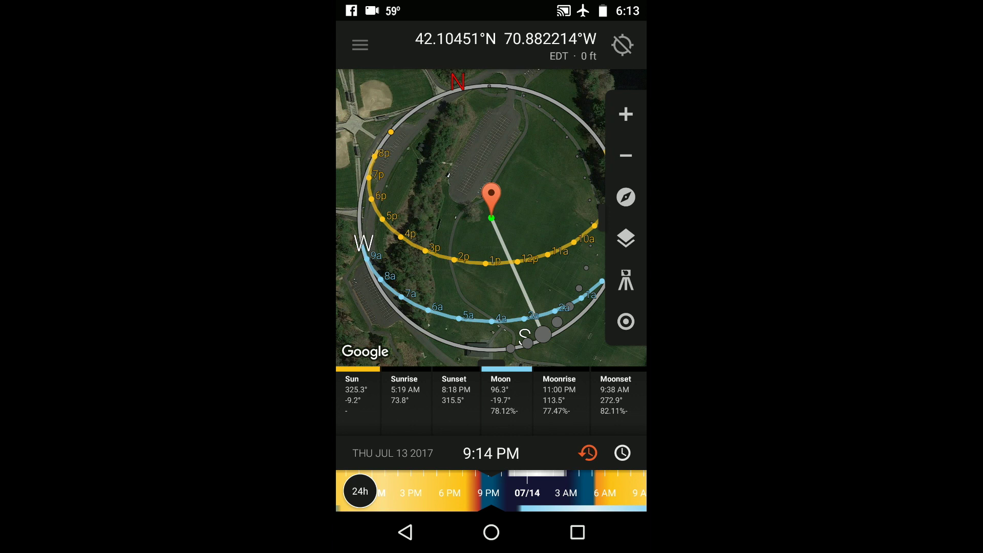
pyautogui.moveTo(589, 400); pyautogui.dragTo(389, 400)
# - Drag Golden Hour & Blue Hour above Sun & Moon in Info Panel Setup, then return to the map
pyautogui.click(510, 402)
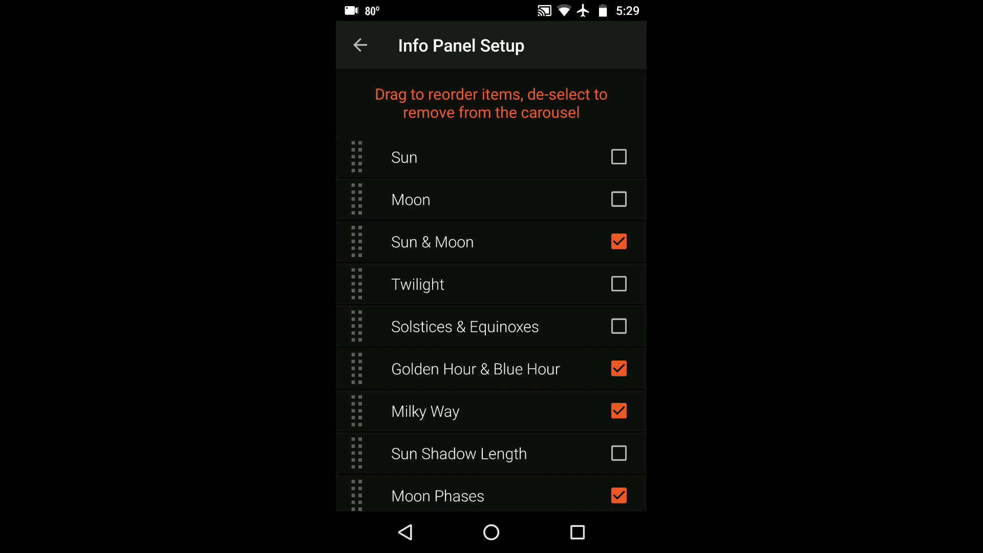
pyautogui.moveTo(397, 400)
pyautogui.mouseDown()
pyautogui.moveTo(386, 286)
pyautogui.moveTo(382, 390)
pyautogui.mouseUp()
pyautogui.moveTo(358, 351)
pyautogui.mouseDown()
pyautogui.moveTo(357, 227)
pyautogui.moveTo(357, 240)
pyautogui.mouseUp()
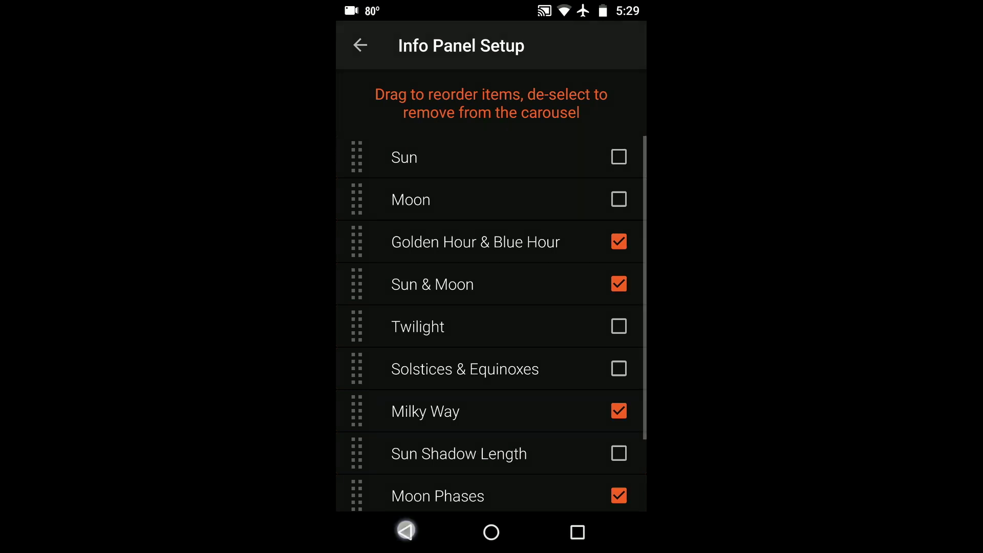
pyautogui.click(405, 532)
# - Page the map panel through Golden Hour / Blue Hour to Sun/Moon (sunrise 5:19 AM, sunset 8:18 PM)
pyautogui.click(517, 422)
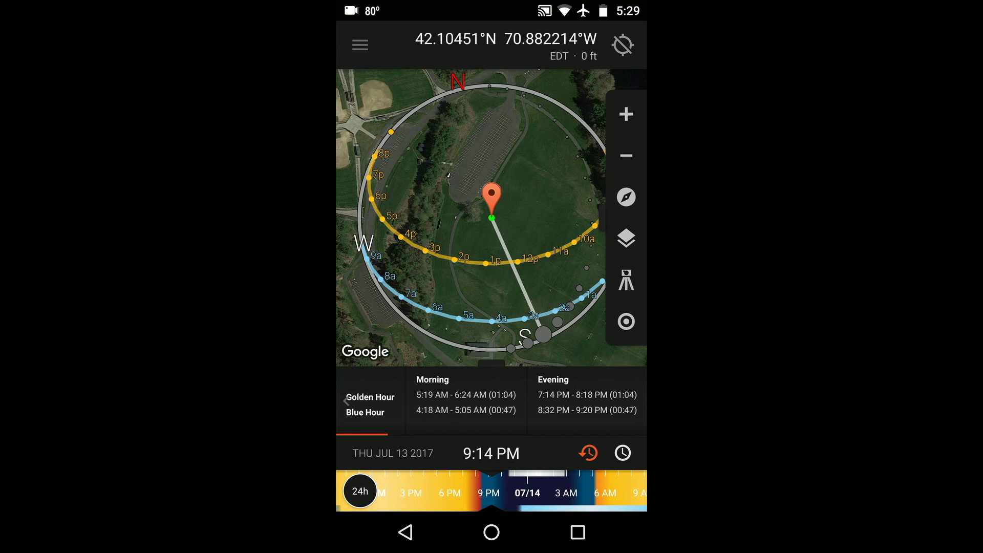
pyautogui.click(528, 393)
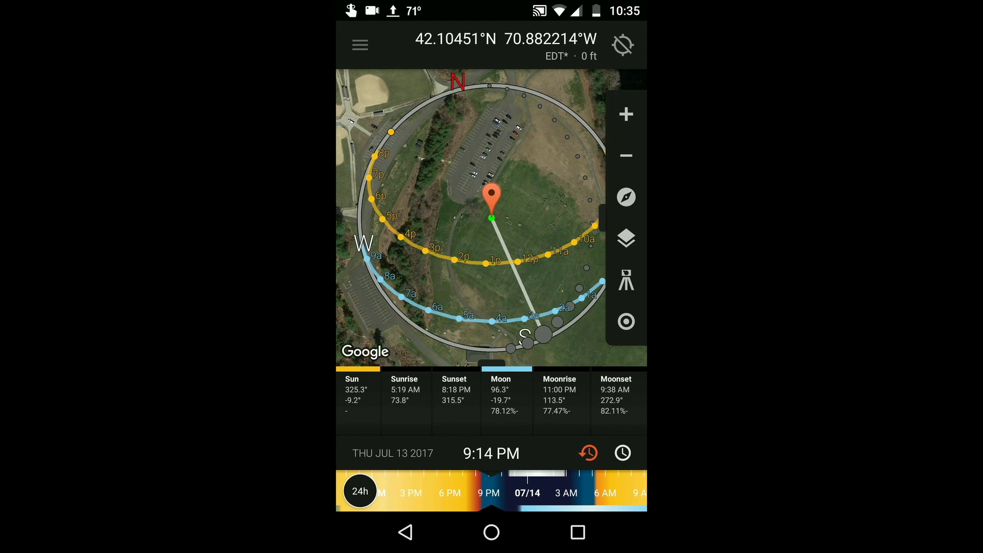
pyautogui.click(489, 366)
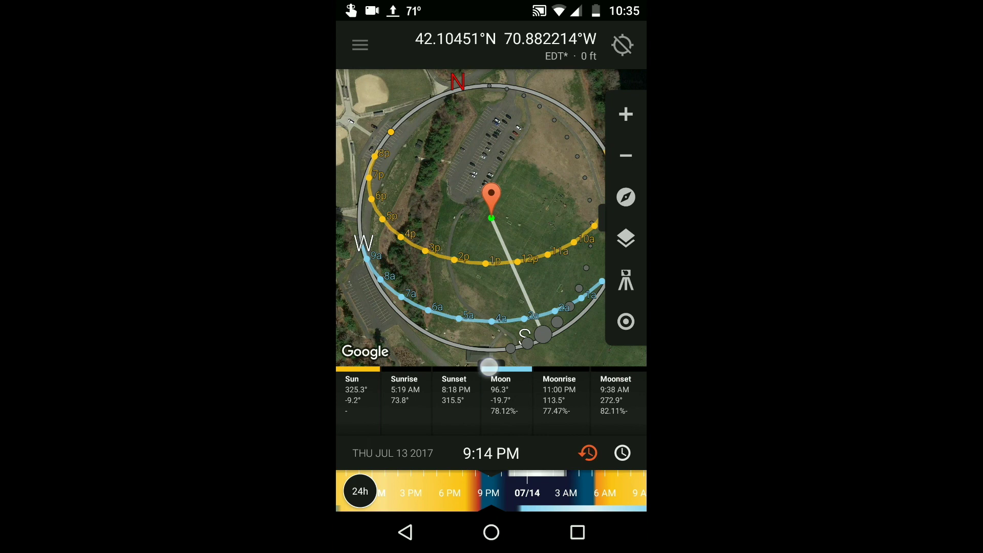
pyautogui.moveTo(489, 366); pyautogui.dragTo(487, 450)
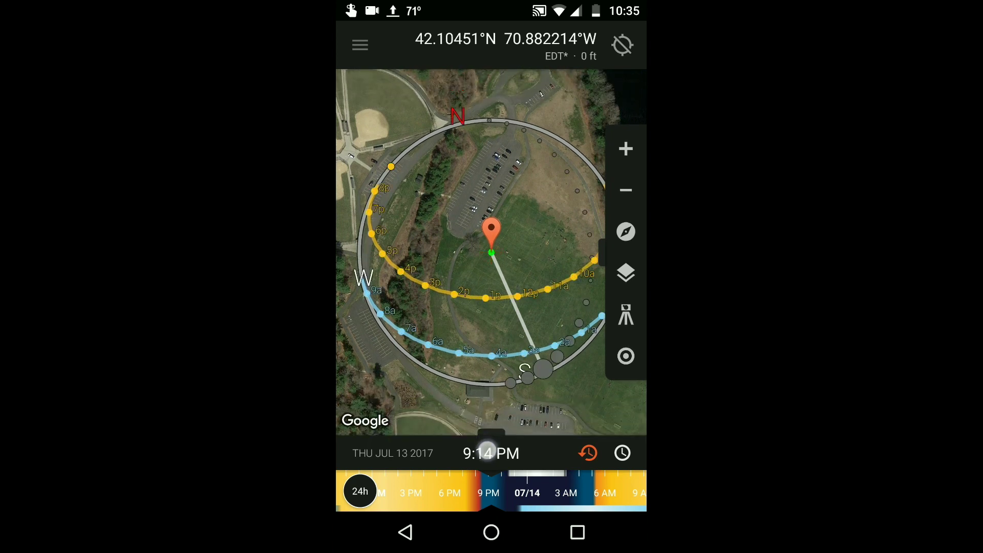
pyautogui.click(487, 450)
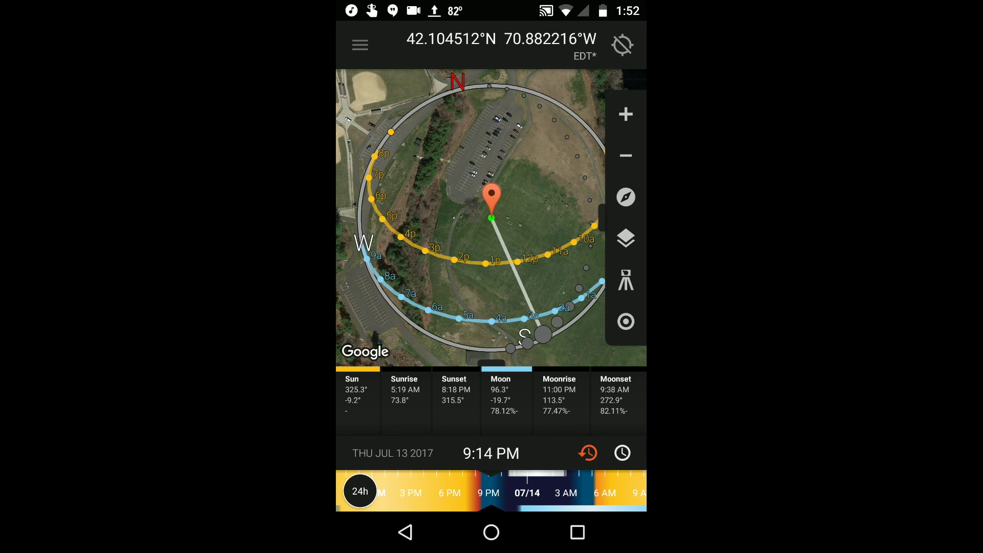
# - Page the map panel to Moon Phases: last quarter 07/16, new moon 07/23, first quarter 07/30
pyautogui.moveTo(632, 402)
pyautogui.mouseDown()
pyautogui.moveTo(410, 401)
pyautogui.moveTo(404, 446)
pyautogui.mouseUp()
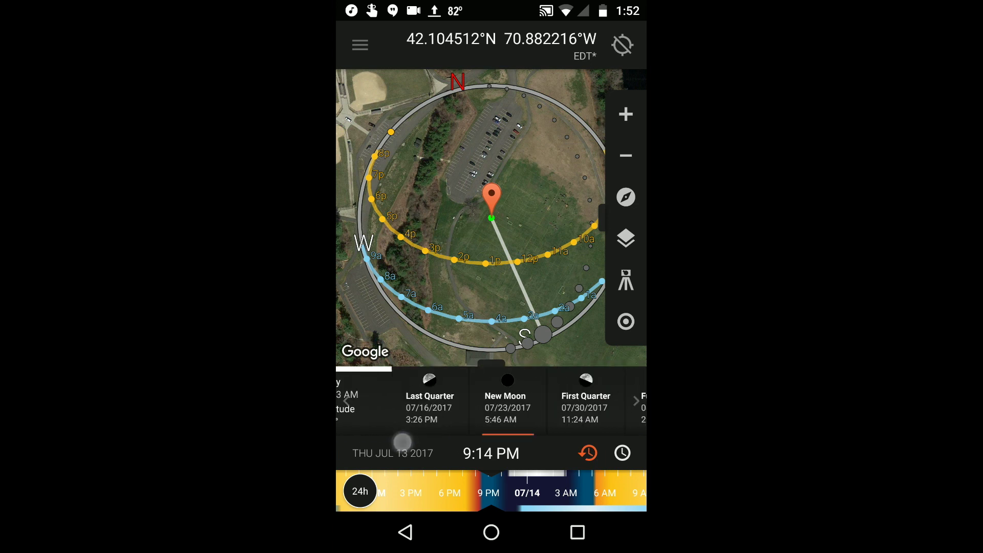